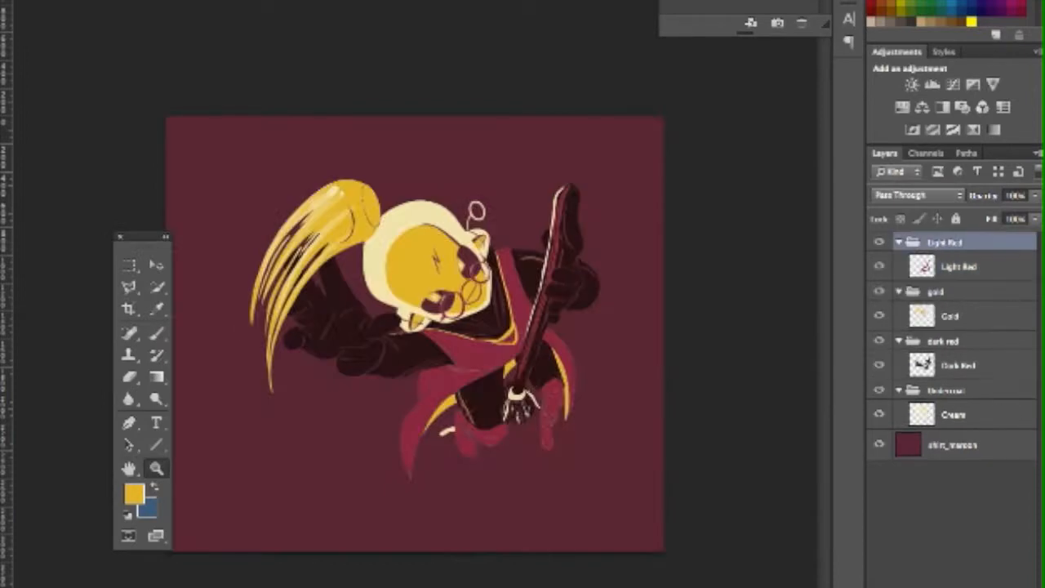
# Save the document as a Photoshop file in the cvg-2014 folder, with layers, the embedded color profile and Maximize Compatibility
pyautogui.click(169, 53)
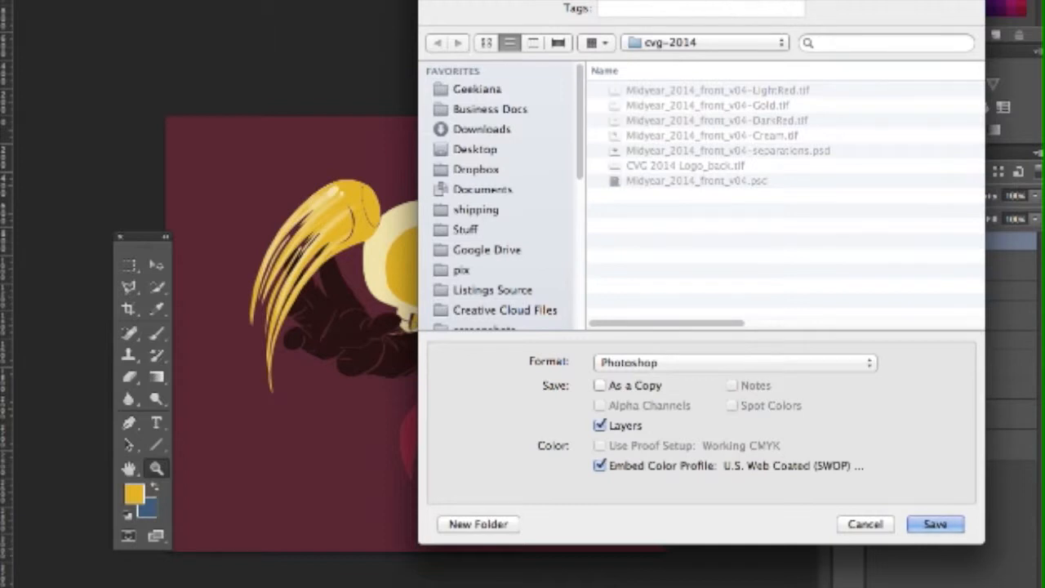
pyautogui.press('Return')
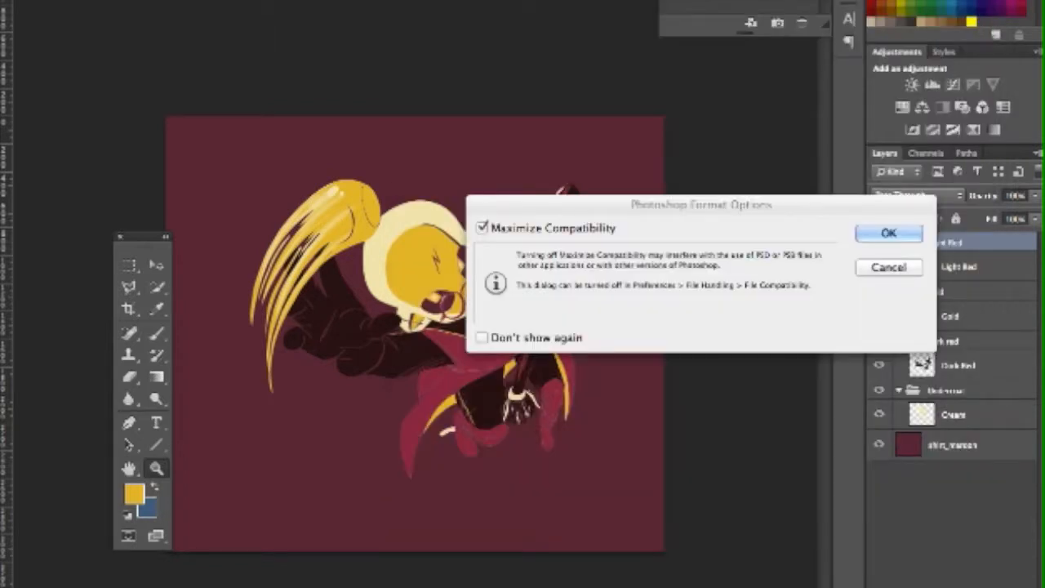
pyautogui.click(906, 234)
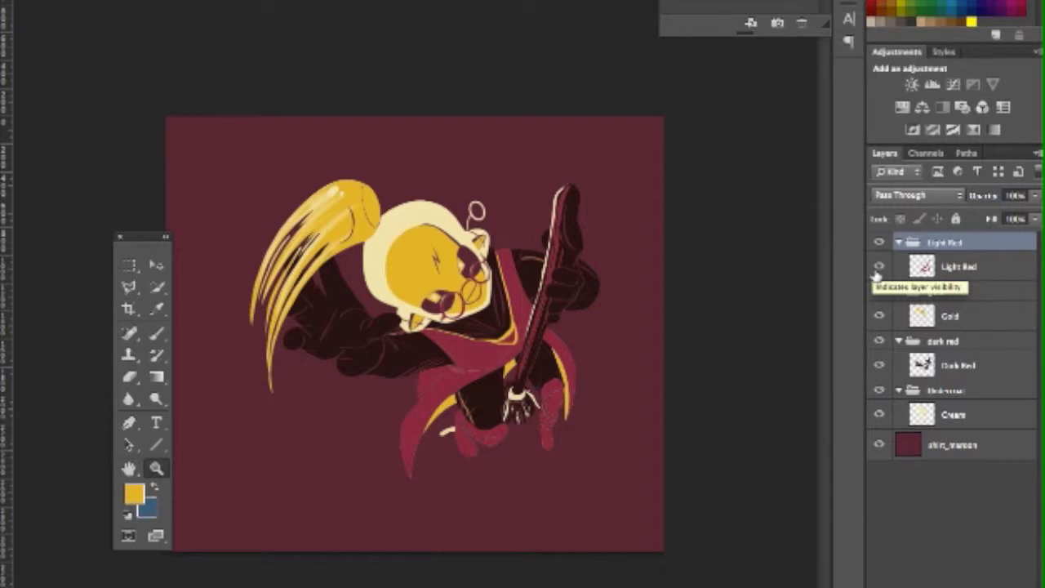
# Convert the image to Grayscale without merging its layers and discard the color information
pyautogui.click(211, 0)
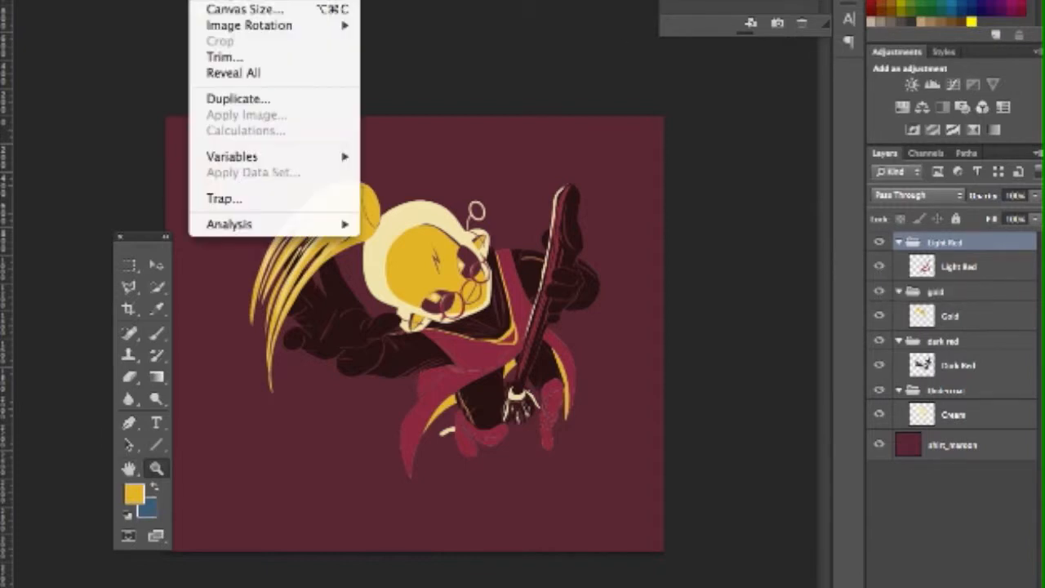
pyautogui.moveTo(222, 0)
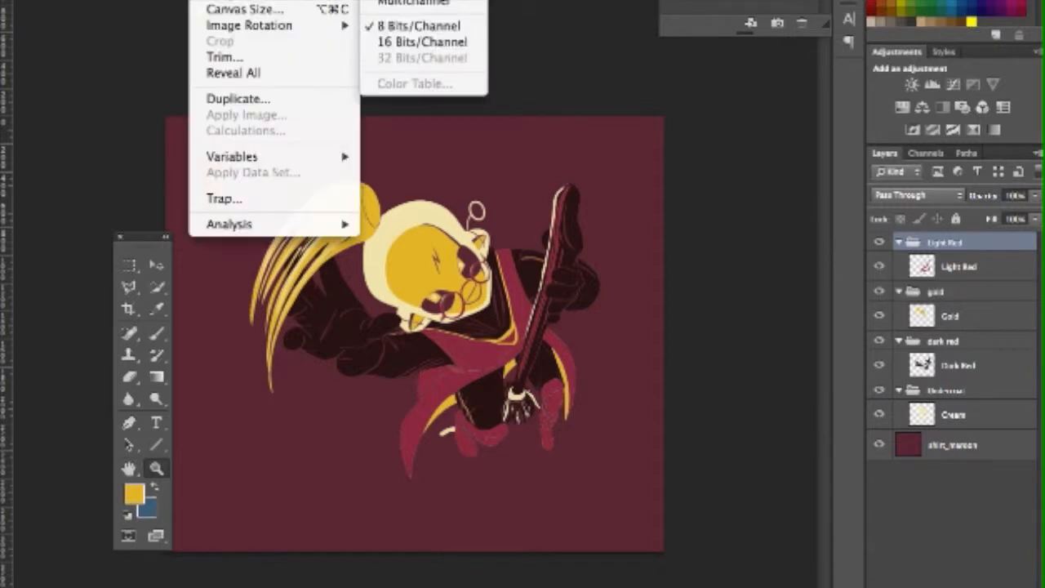
pyautogui.click(837, 80)
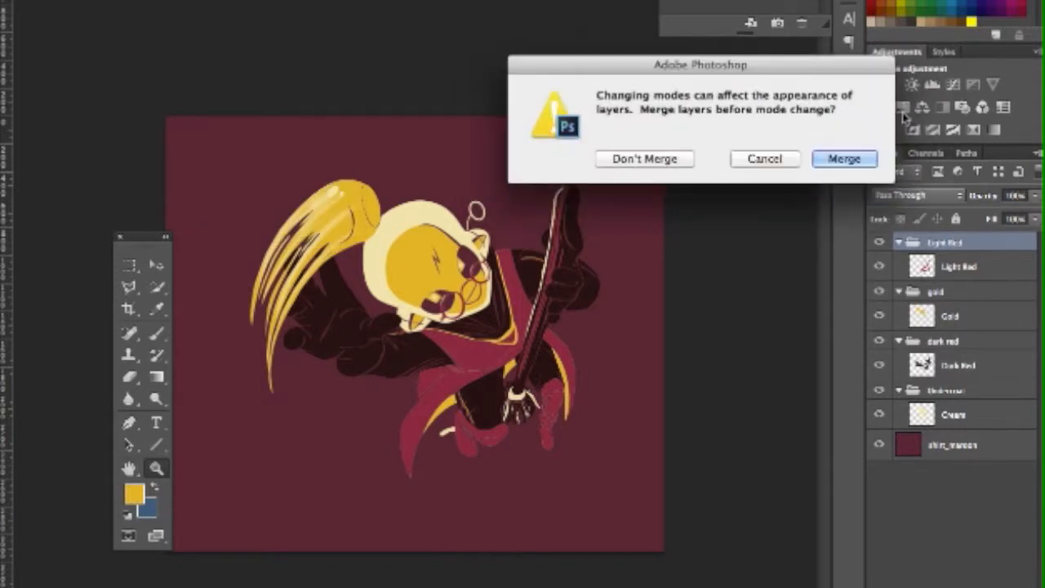
pyautogui.click(657, 160)
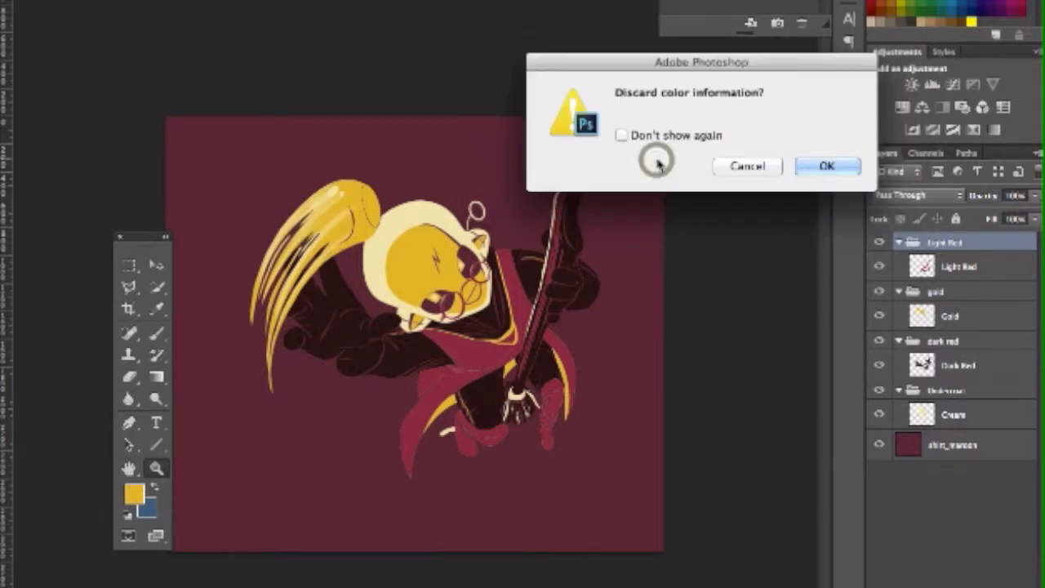
pyautogui.click(839, 167)
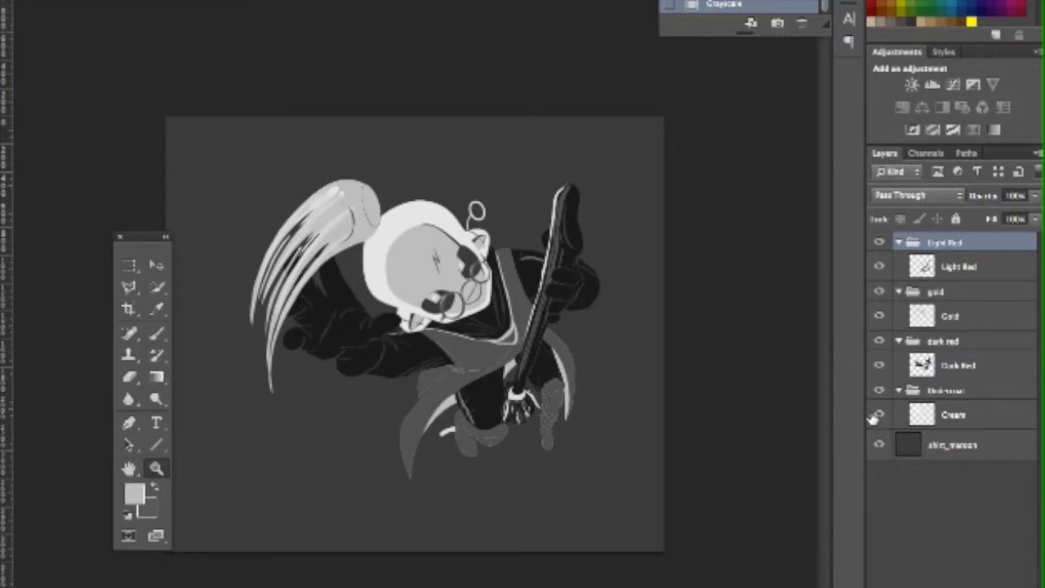
# Hide the shirt_maroon layer and the Light Red, gold, dark red and Undercoat groups
pyautogui.click(878, 447)
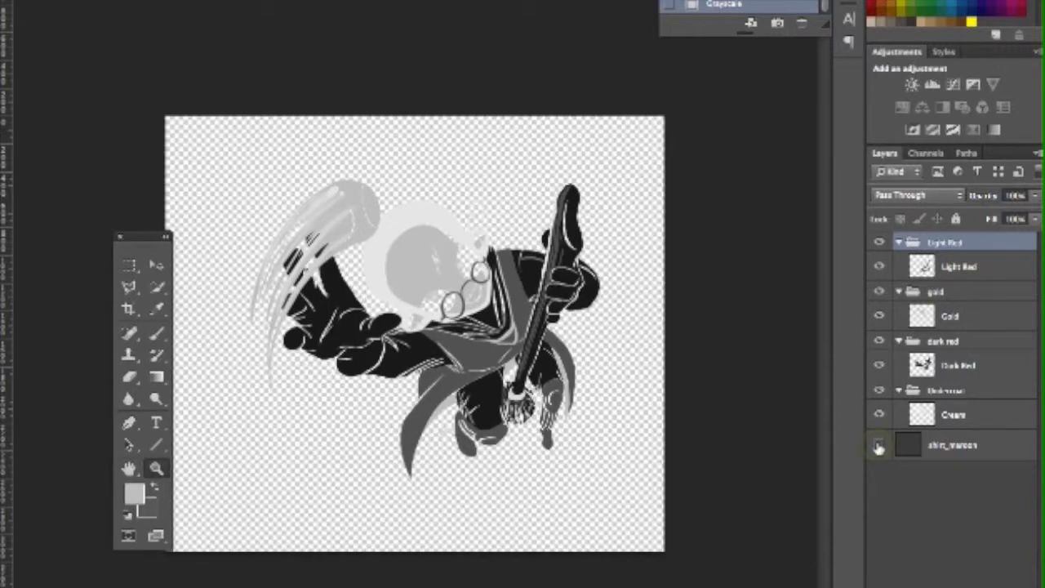
pyautogui.moveTo(878, 242); pyautogui.dragTo(878, 342)
pyautogui.click(881, 389)
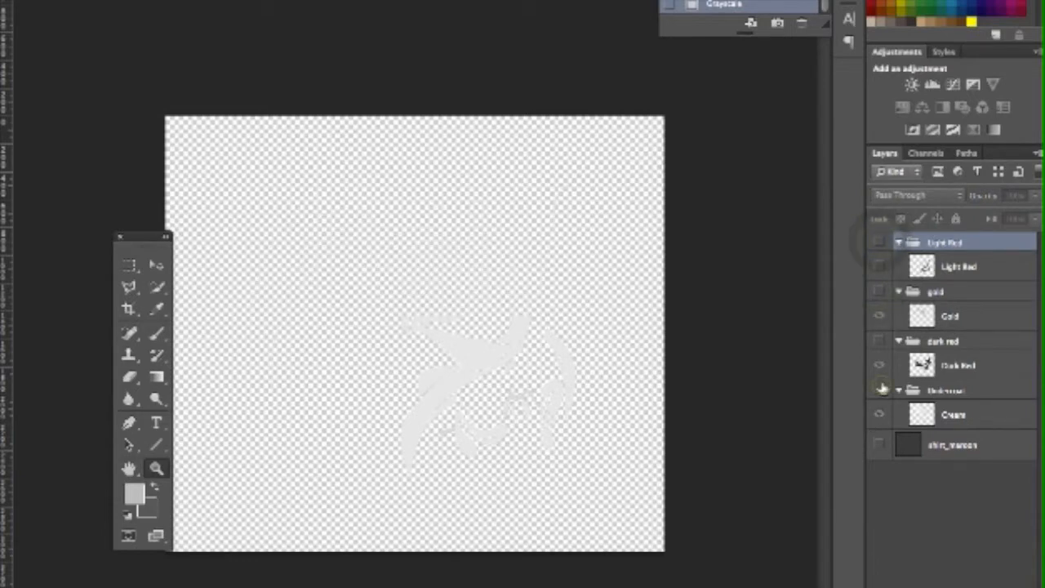
# Place registration marks near the canvas's upper-left and lower-right corners on two new layers above shirt_maroon, and check them by toggling their visibility
pyautogui.click(912, 445)
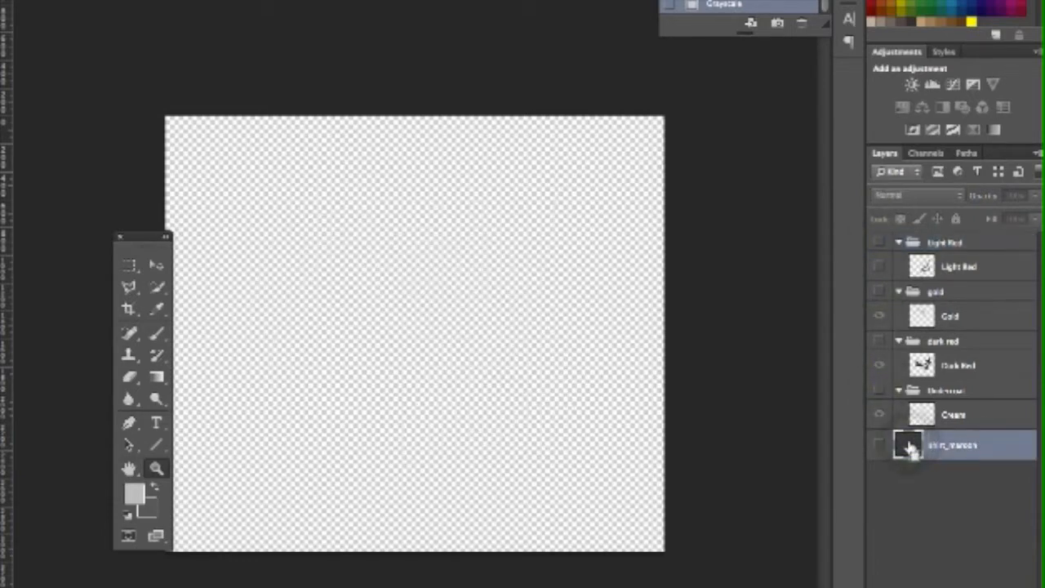
pyautogui.hotkey('ctrl', 'shift', 'n')
pyautogui.press('Return')
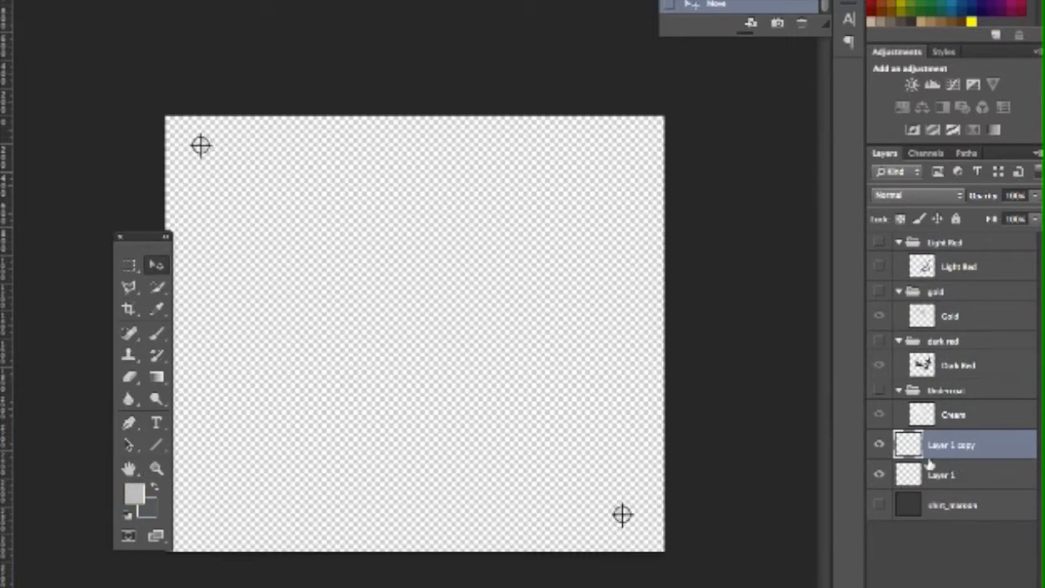
pyautogui.click(880, 446)
pyautogui.click(879, 474)
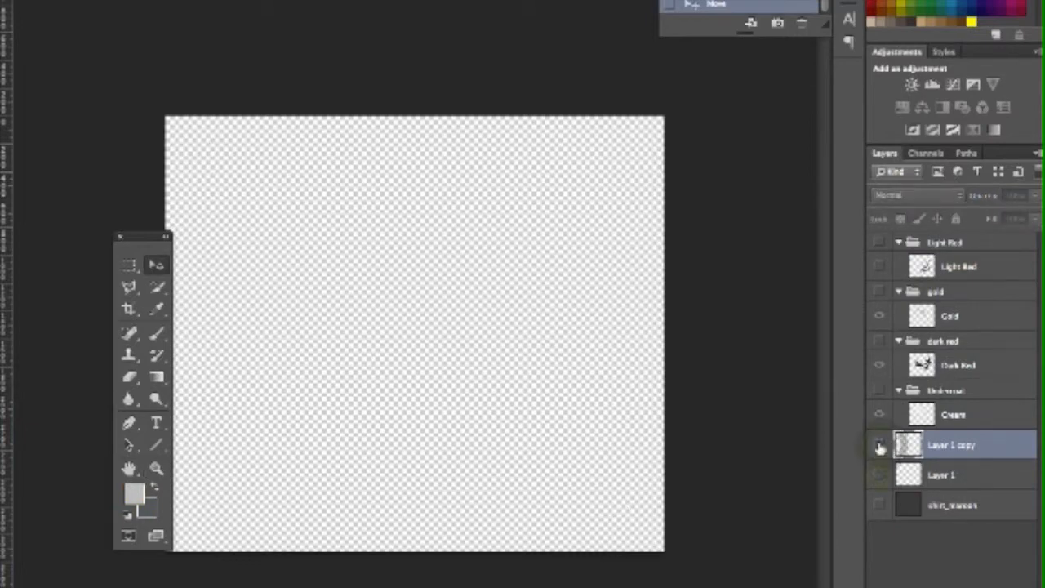
pyautogui.click(880, 446)
pyautogui.click(879, 477)
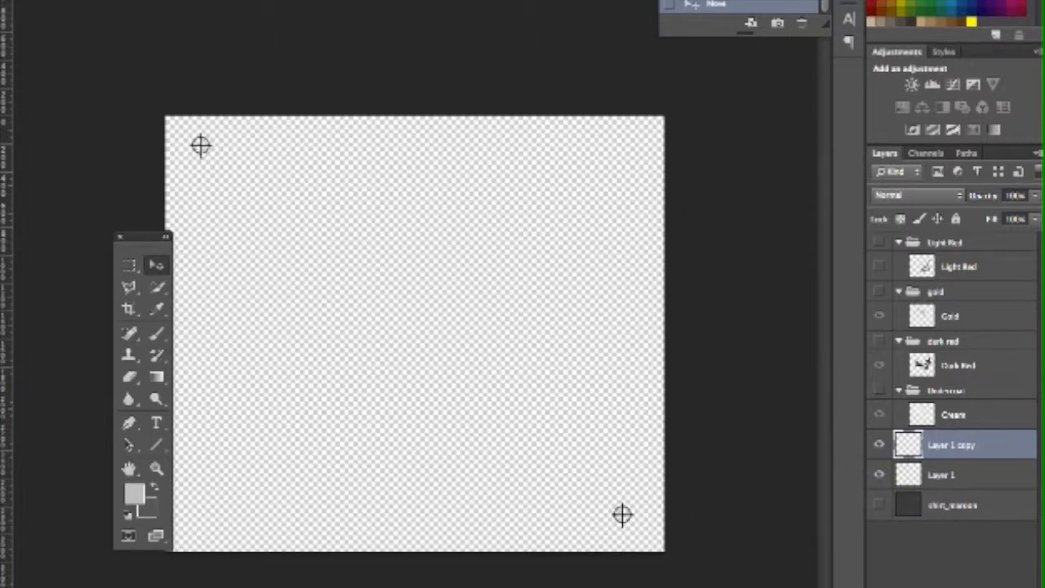
# Show the Undercoat group and load the Cream layer's pixels as a selection with that layer active
pyautogui.click(882, 414)
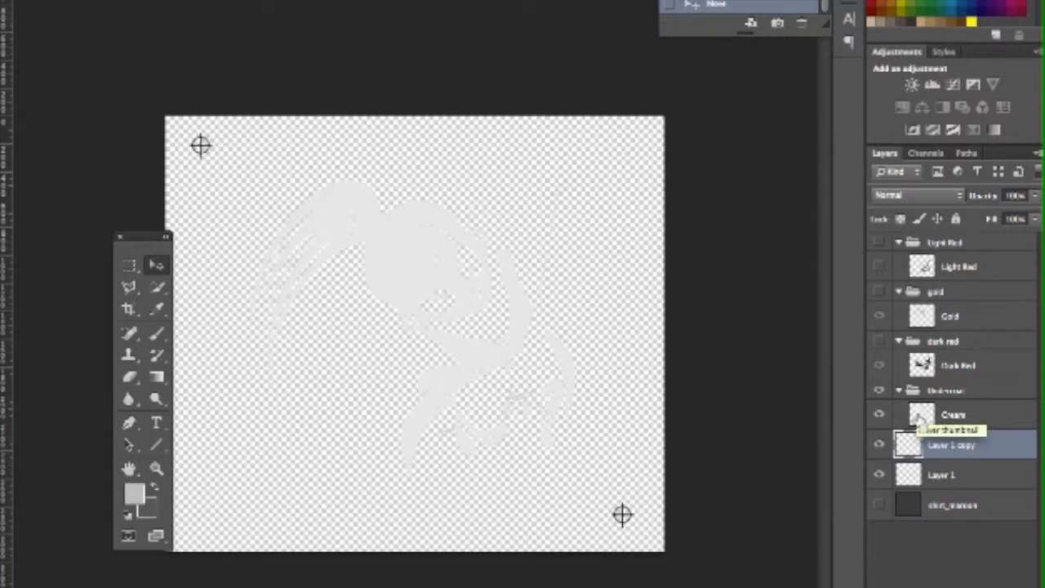
pyautogui.keyDown('ctrl'); pyautogui.click(922, 417); pyautogui.keyUp('ctrl')
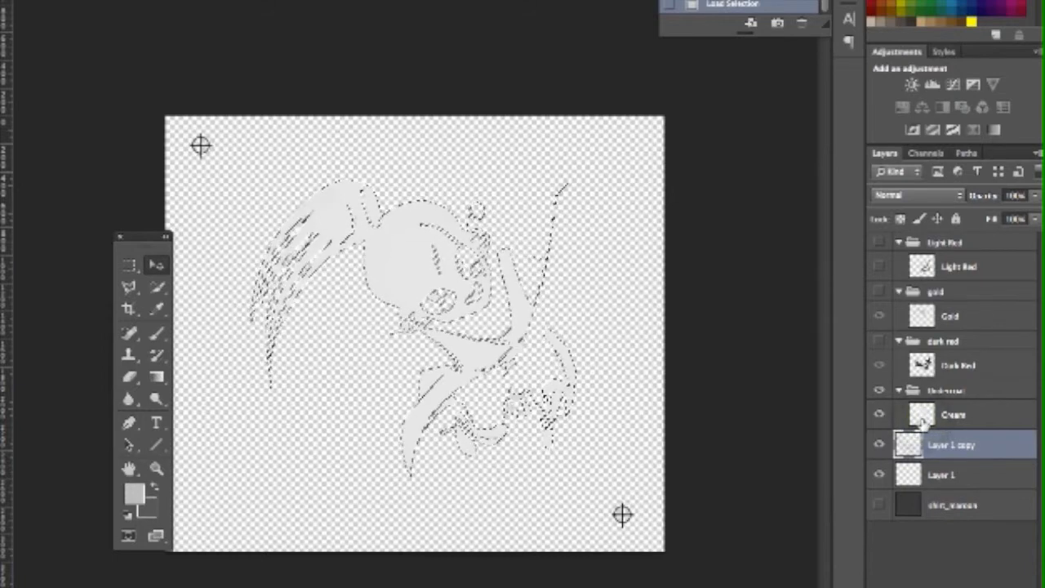
pyautogui.click(168, 0)
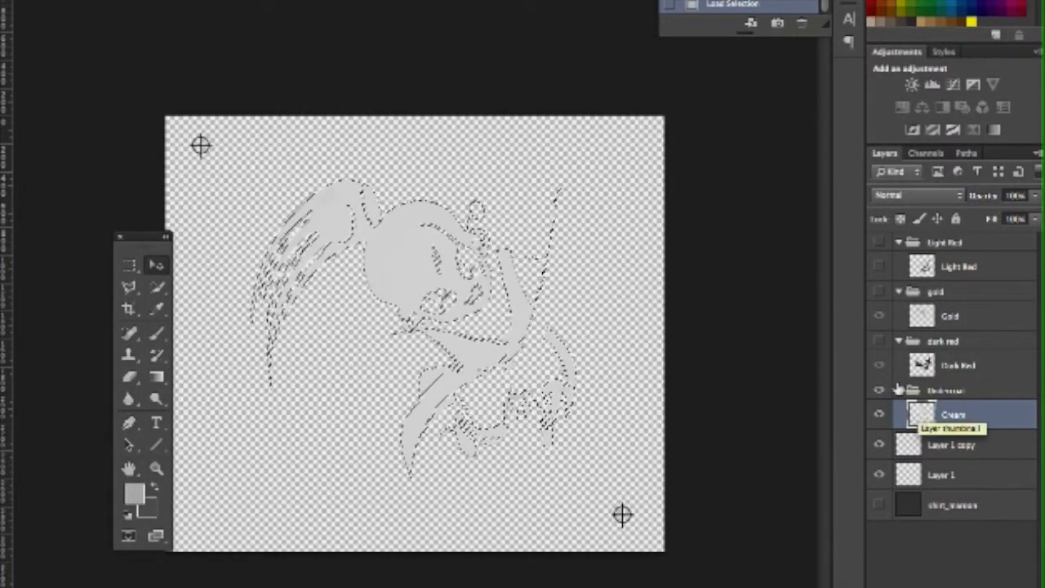
# Fill the selected Cream artwork with black in Normal mode at 100% opacity, preserving transparency, and hide the layer with the selection cleared
pyautogui.click(209, 0)
pyautogui.moveTo(168, 0)
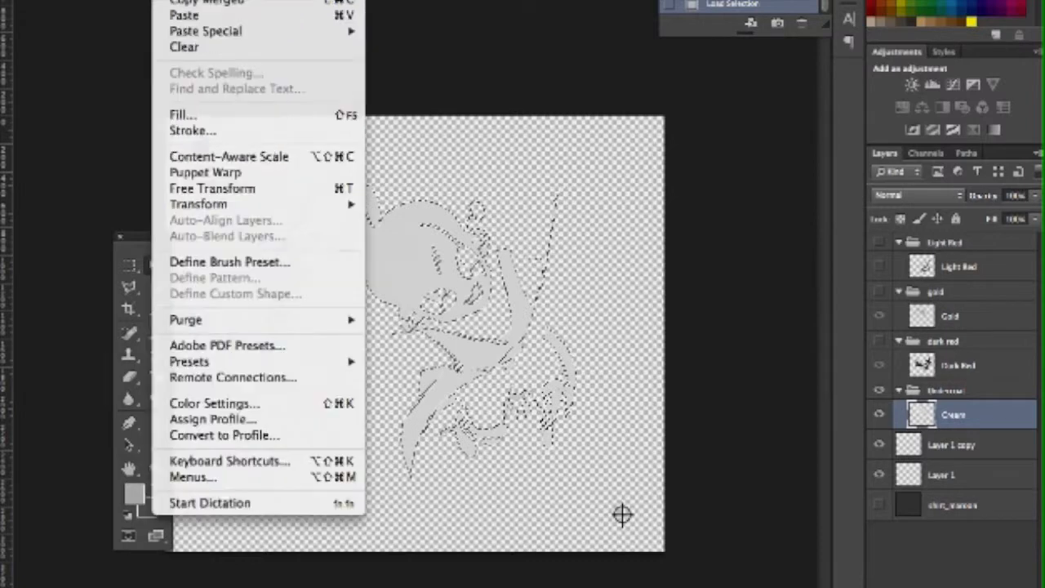
pyautogui.click(224, 113)
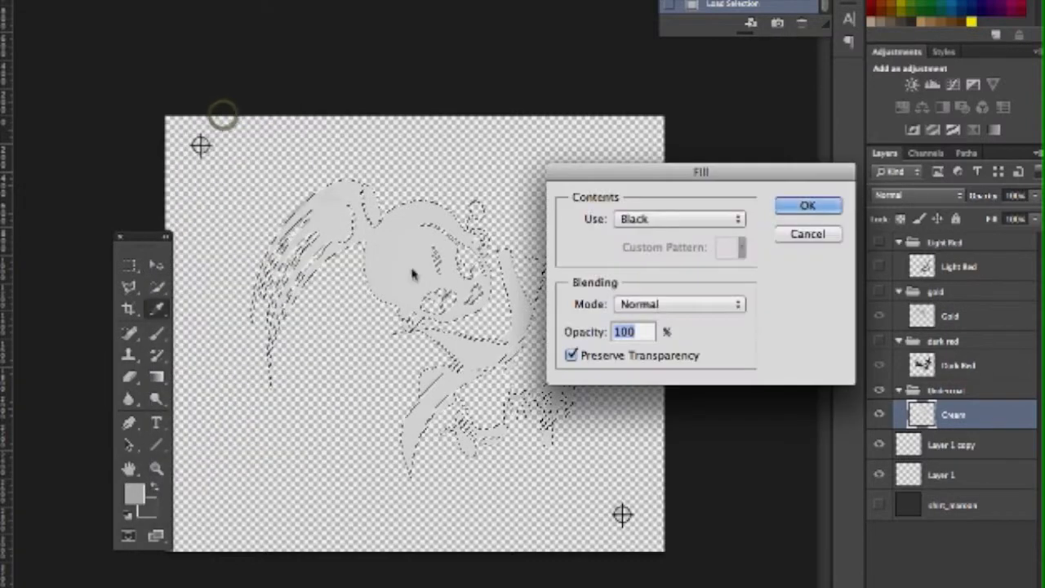
pyautogui.click(693, 219)
pyautogui.click(693, 217)
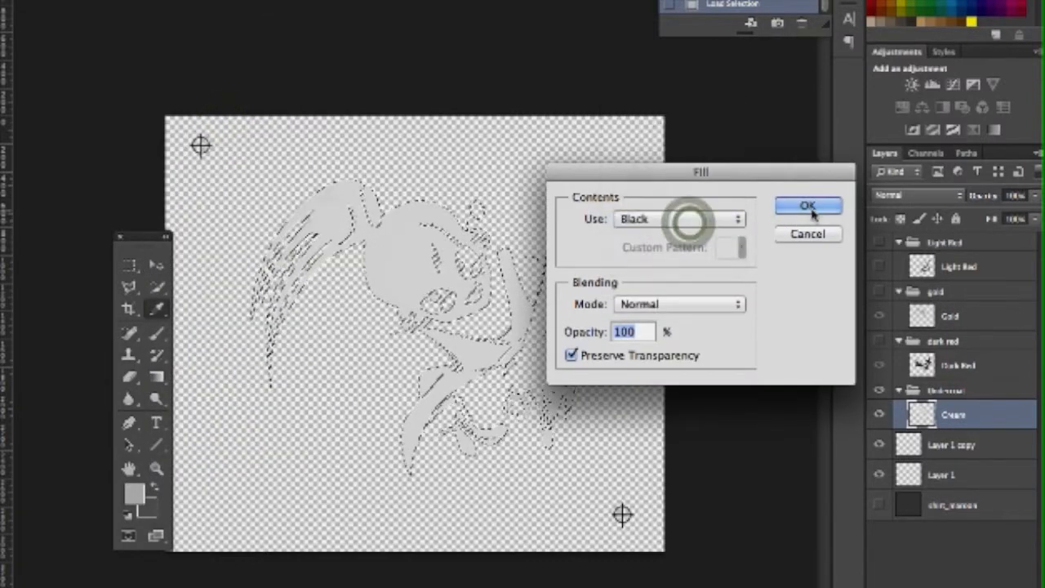
pyautogui.click(808, 205)
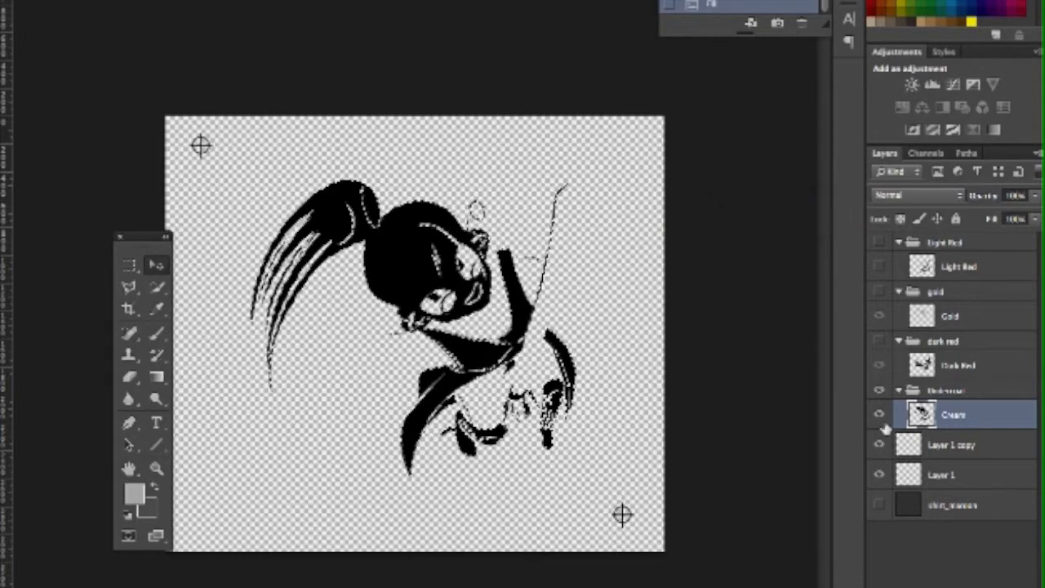
pyautogui.click(879, 417)
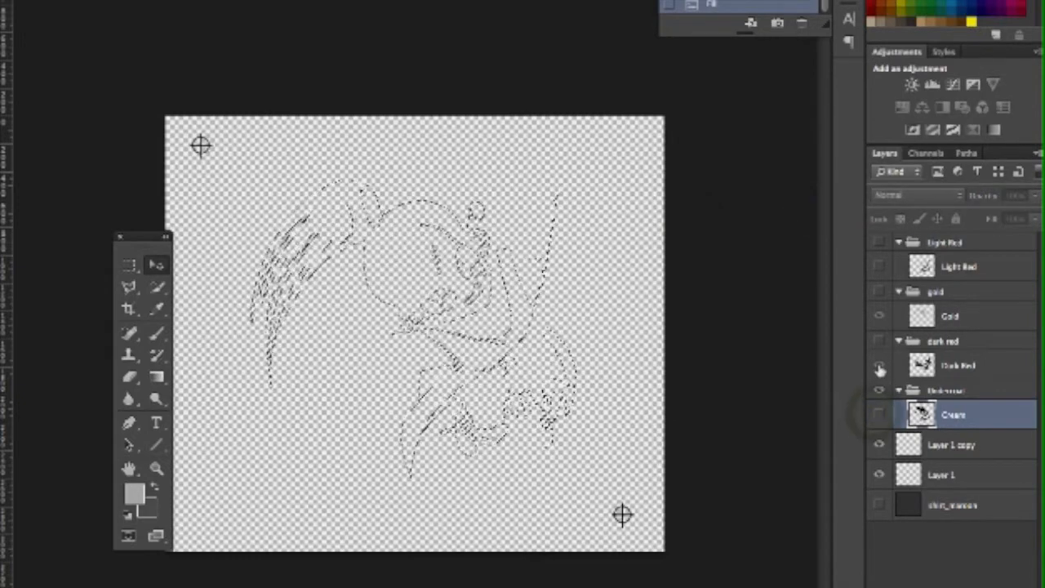
pyautogui.hotkey('ctrl', 'd')
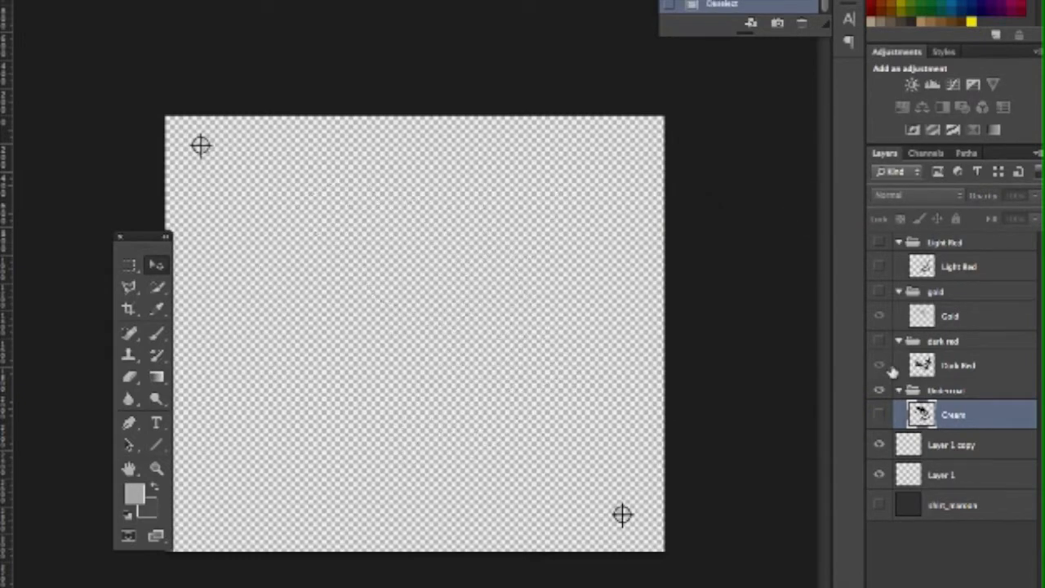
# Load the Dark Red layer's pixels as a selection and fill them with black at 100% opacity, preserving transparency
pyautogui.click(921, 365)
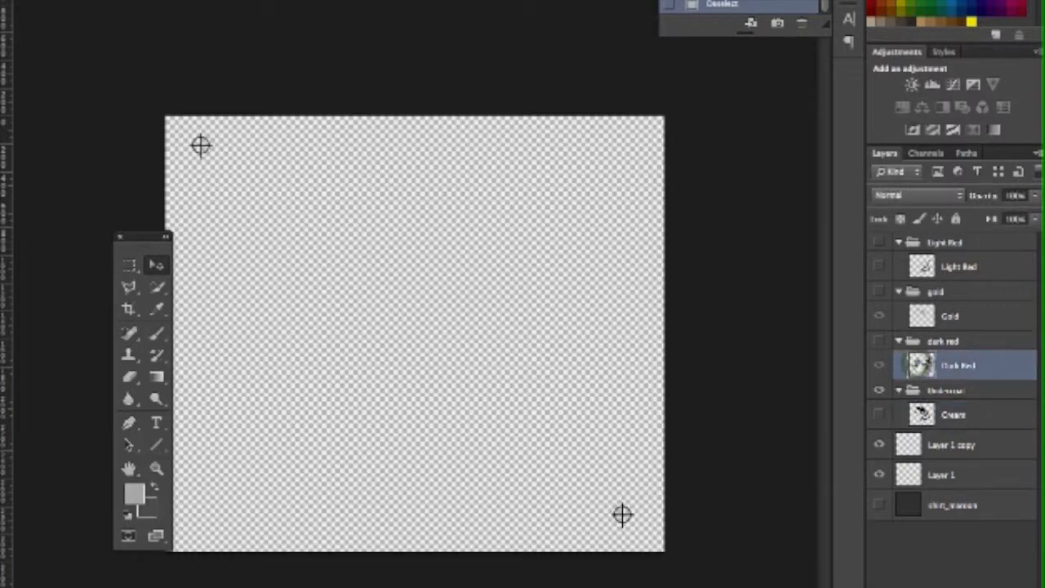
pyautogui.keyDown('ctrl'); pyautogui.click(922, 365); pyautogui.keyUp('ctrl')
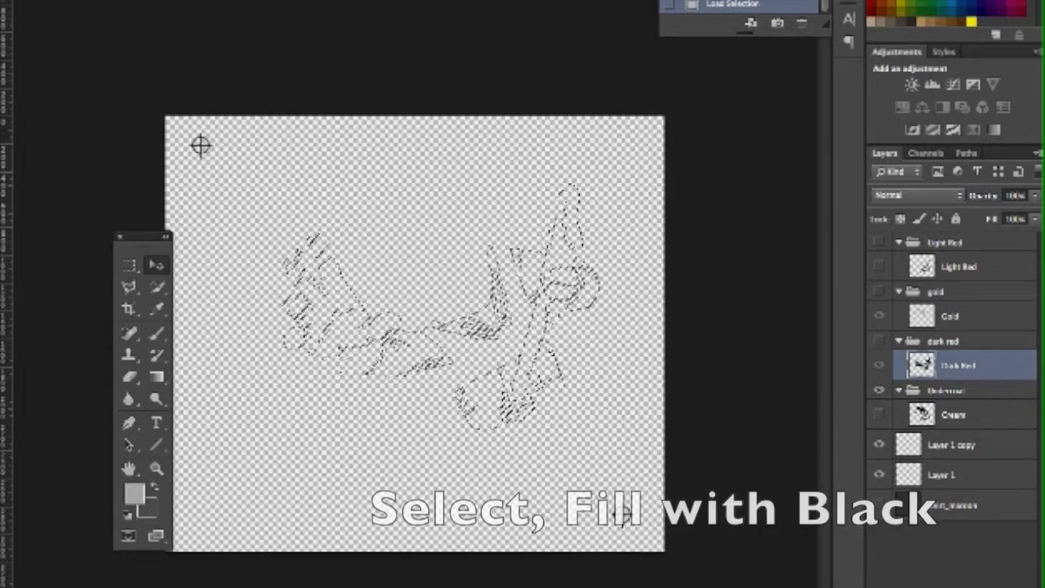
pyautogui.click(209, 1)
pyautogui.click(992, 368)
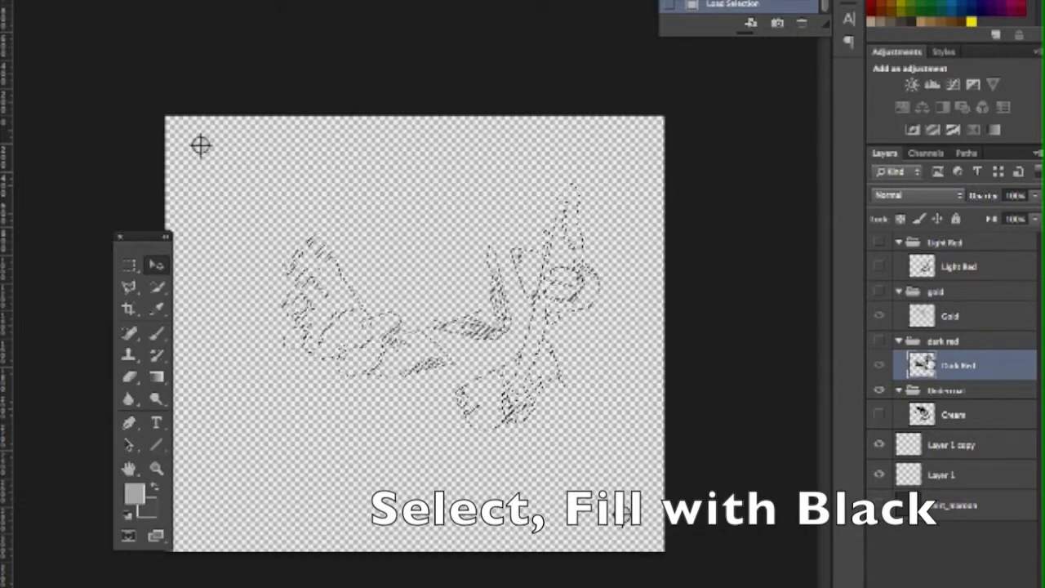
pyautogui.click(129, 1)
pyautogui.moveTo(167, 0)
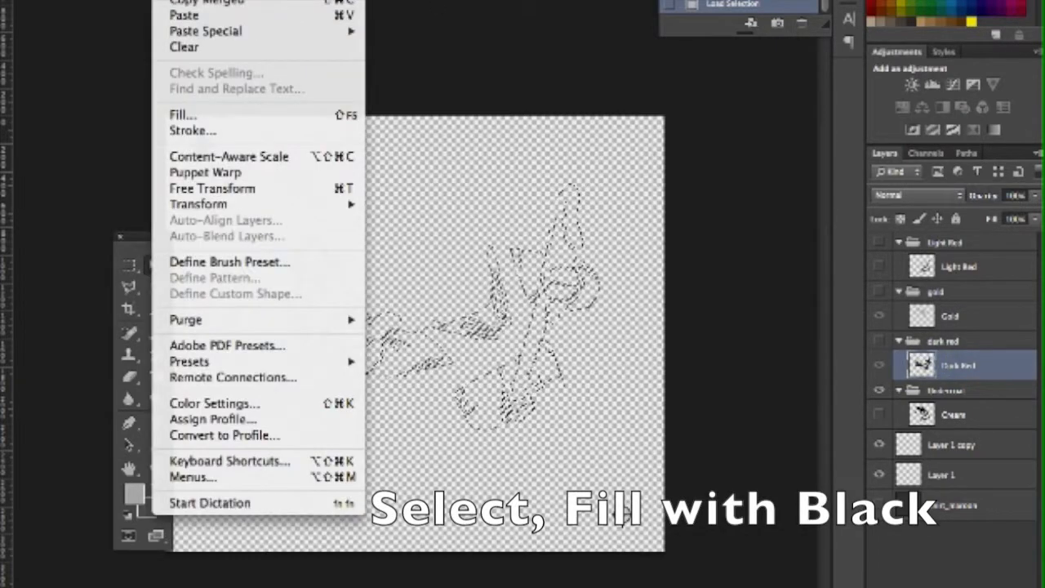
pyautogui.click(197, 121)
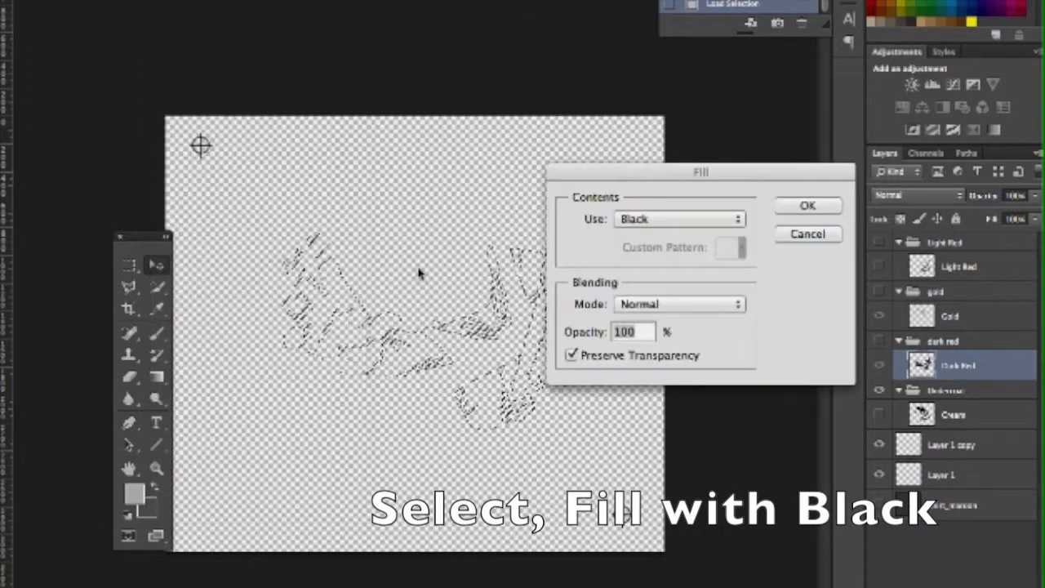
pyautogui.click(795, 209)
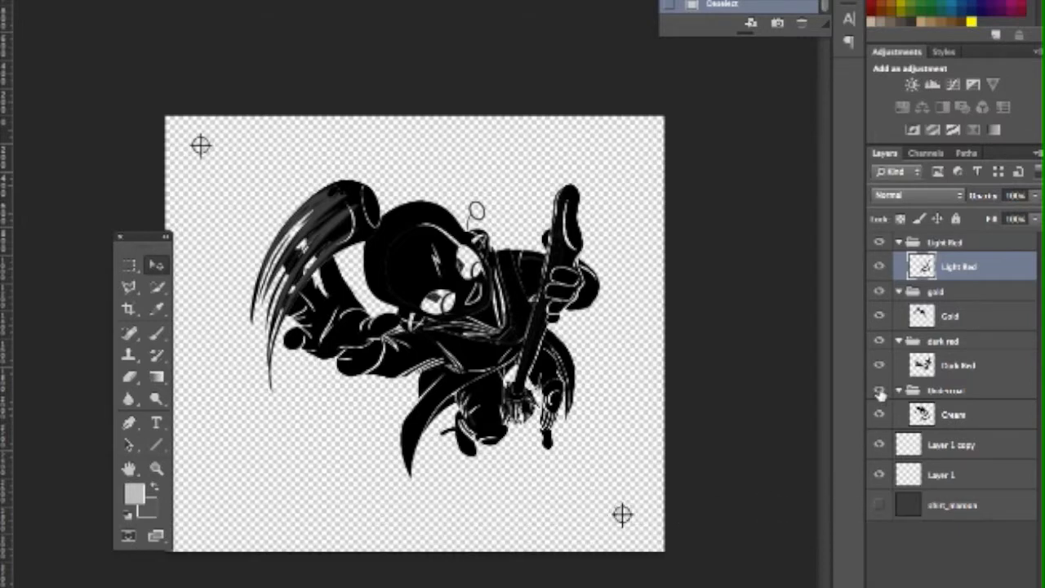
# Isolate the Undercoat group so that only it and the two registration mark layers are visible
pyautogui.keyDown('alt'); pyautogui.click(880, 392); pyautogui.keyUp('alt')
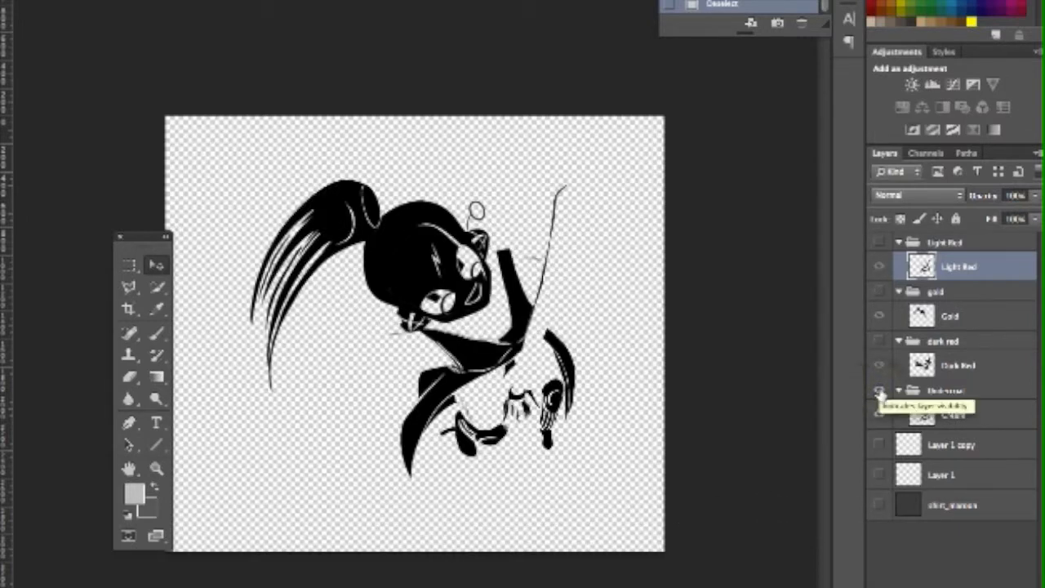
pyautogui.click(880, 445)
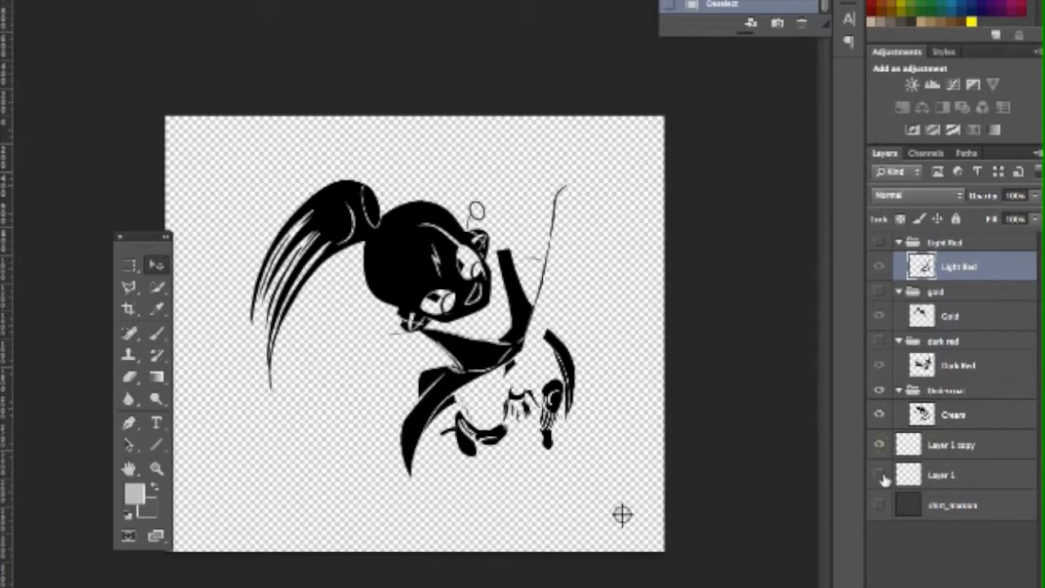
pyautogui.click(879, 475)
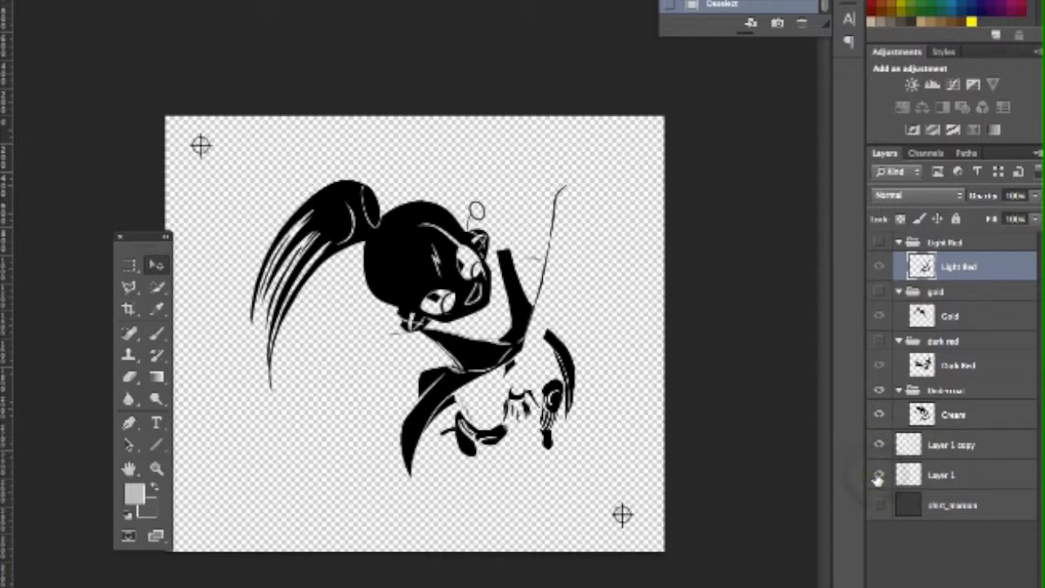
# With the Undercoat group active, start converting the image to Bitmap mode, flattening visible layers and discarding hidden ones
pyautogui.click(915, 391)
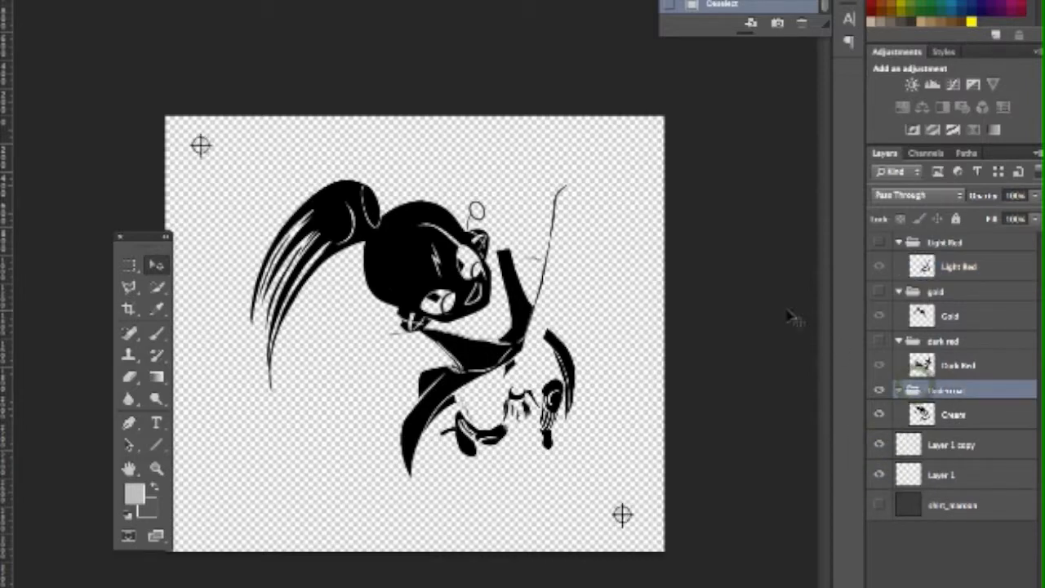
pyautogui.click(168, 0)
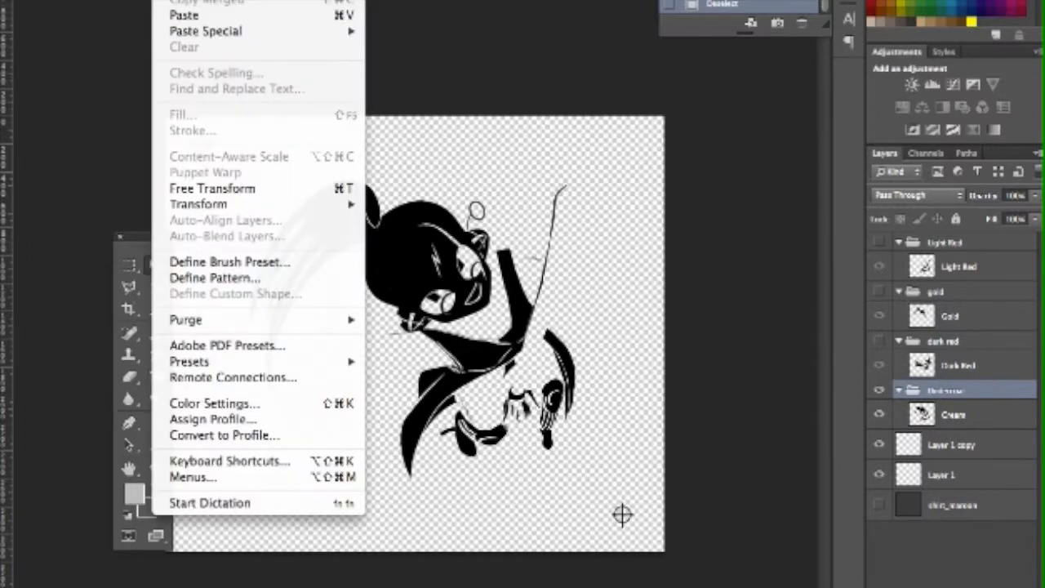
pyautogui.moveTo(208, 0)
pyautogui.moveTo(245, 0)
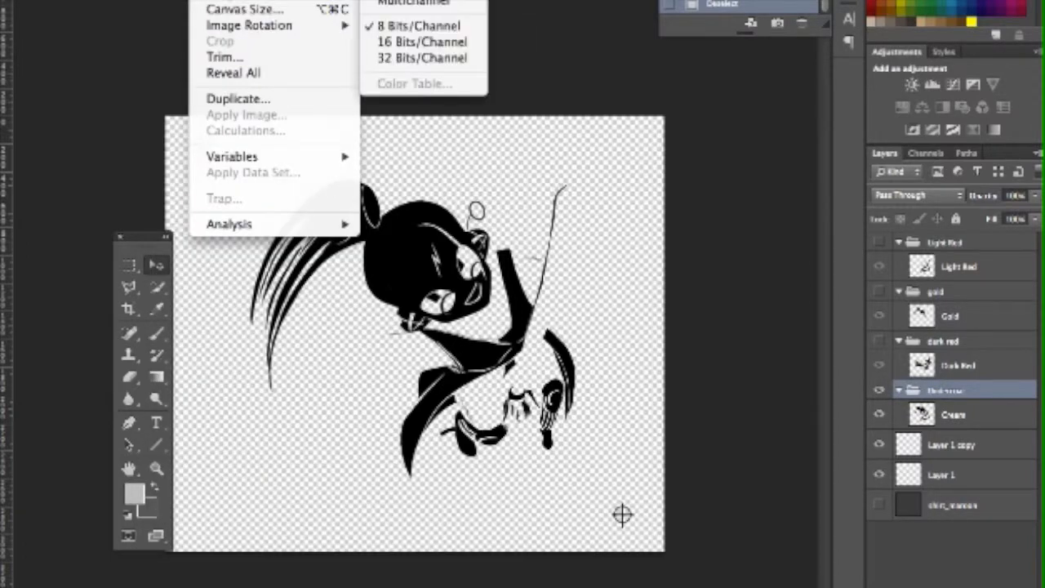
pyautogui.click(412, 0)
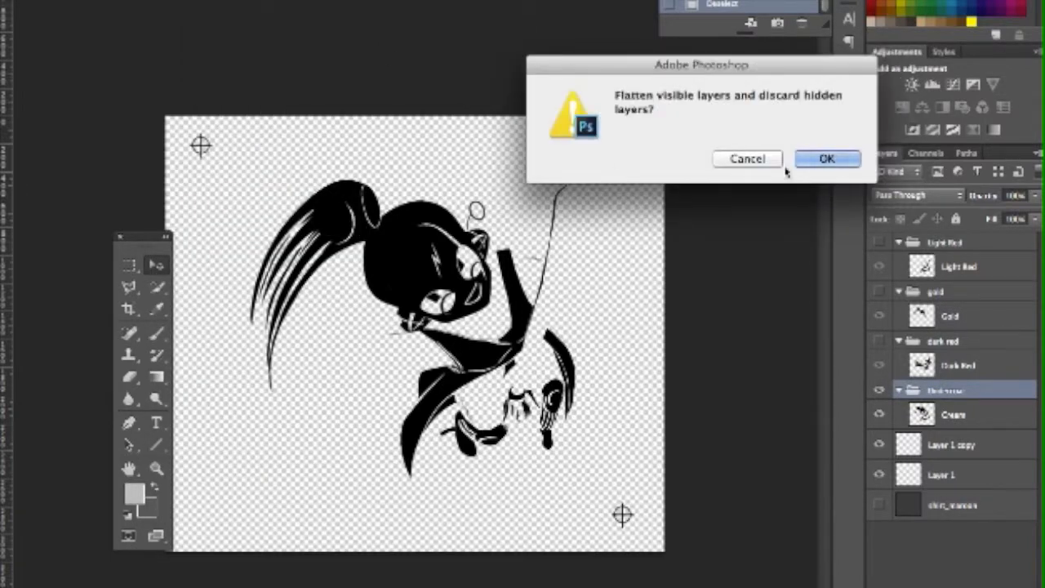
pyautogui.click(830, 160)
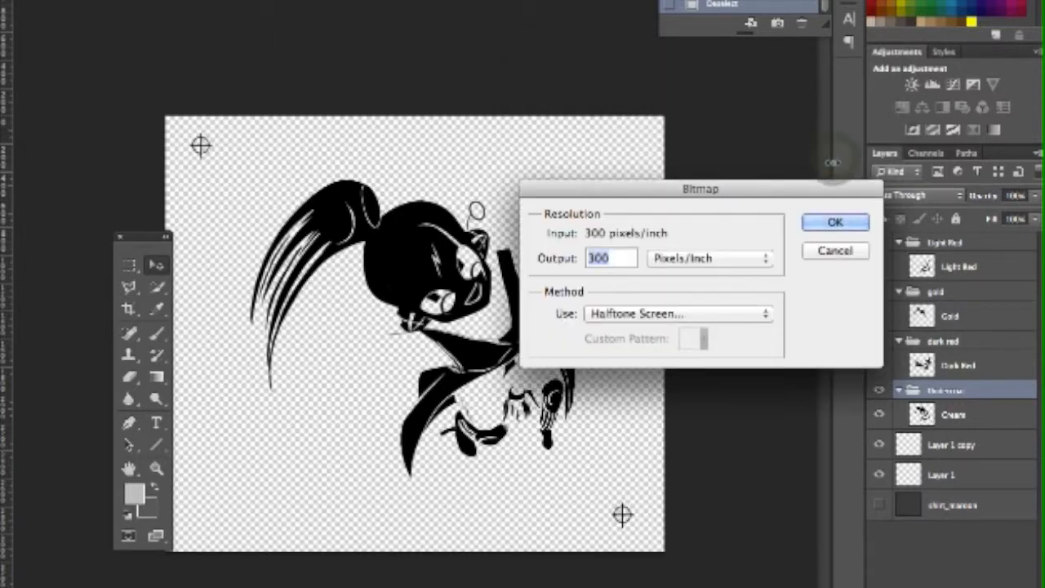
# Generate the bitmap at 300 pixels/inch with a round halftone screen of 42 lines/inch at a 45-degree angle
pyautogui.click(696, 318)
pyautogui.click(693, 310)
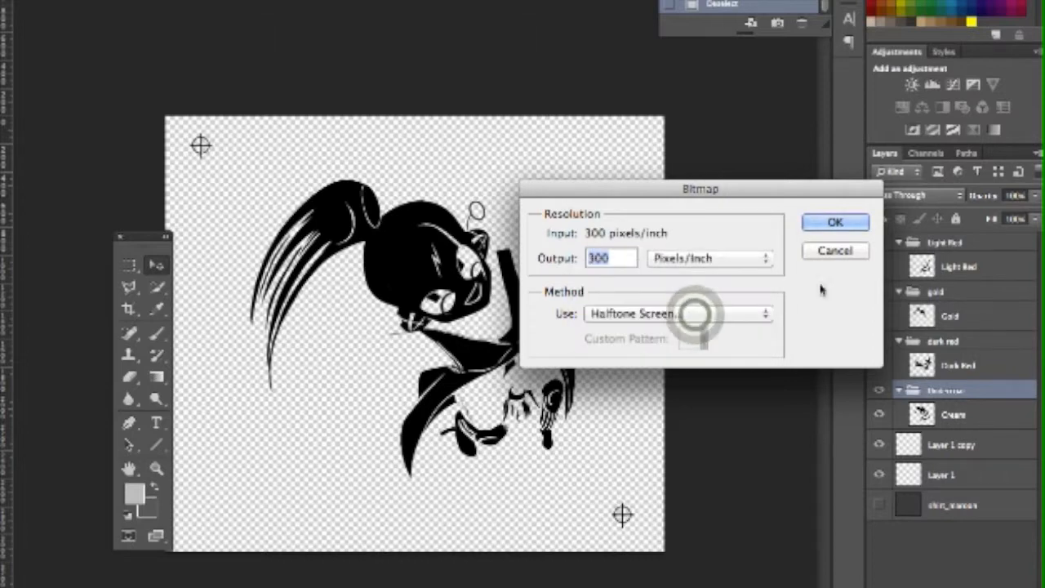
pyautogui.click(834, 222)
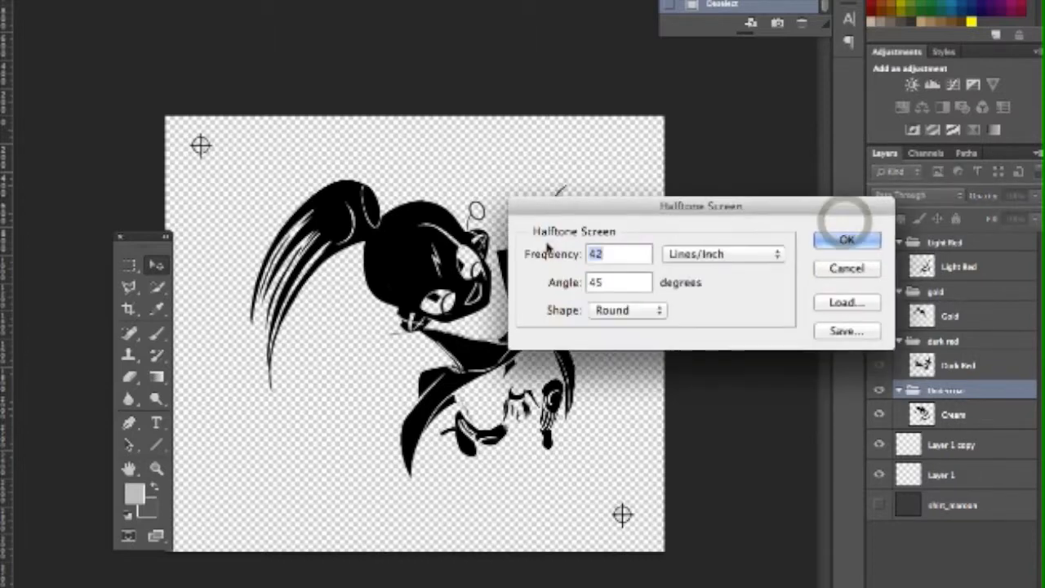
pyautogui.doubleClick(624, 254)
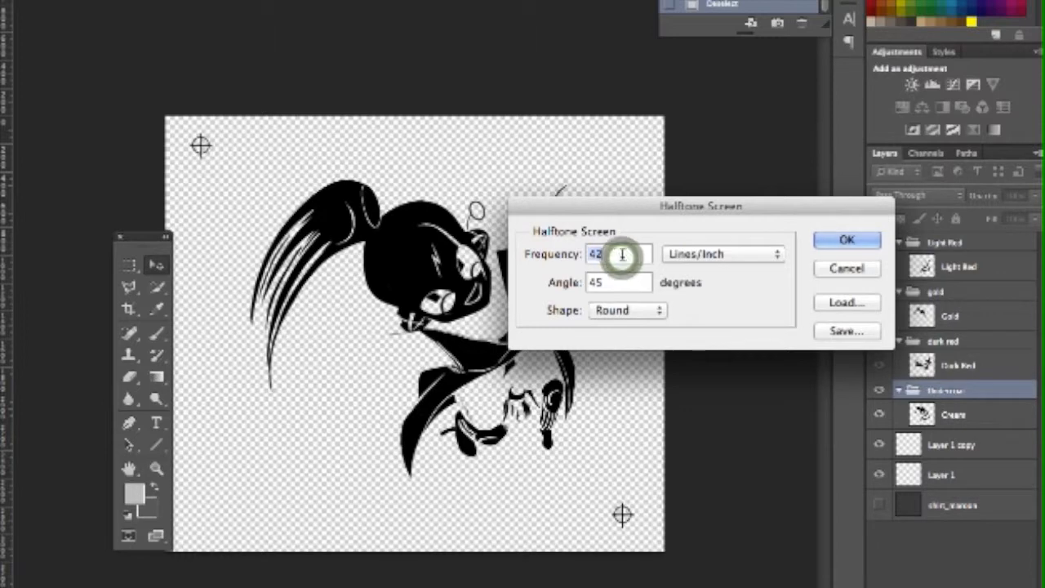
pyautogui.write('42')
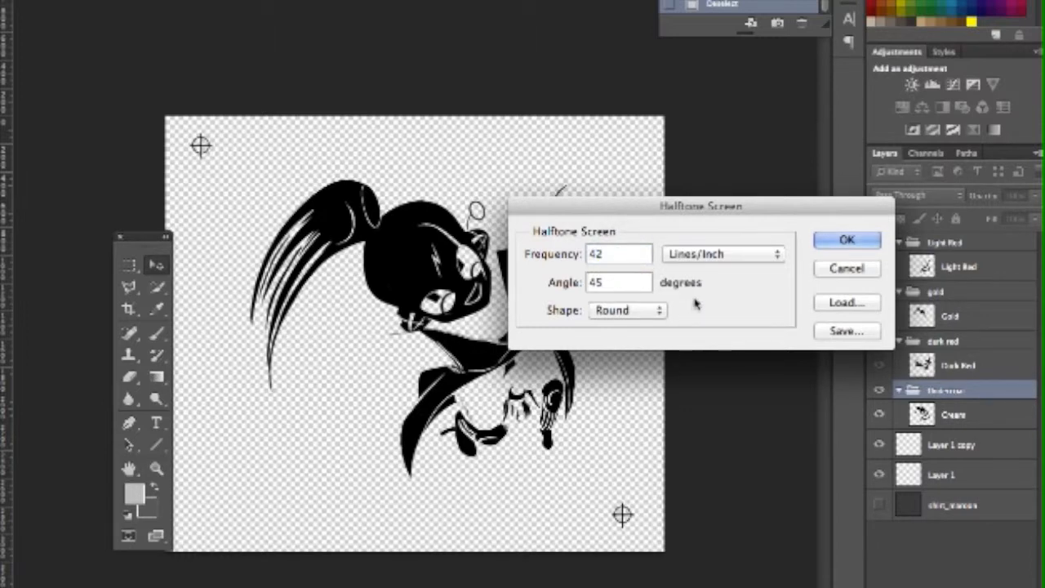
pyautogui.press('Tab')
pyautogui.click(870, 242)
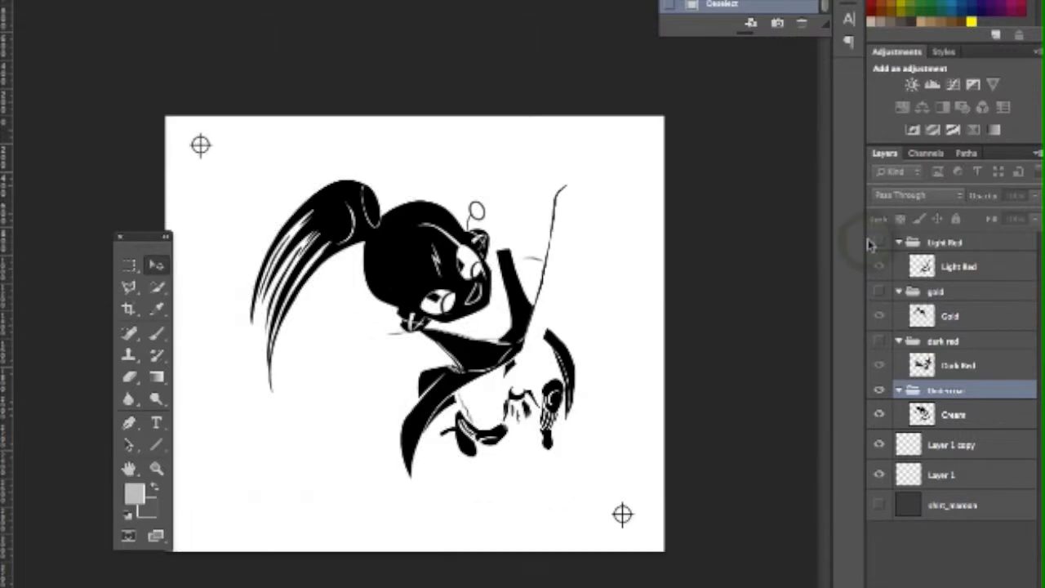
# Save the bitmap separation as a TIFF file in the cvg-2014 folder
pyautogui.click(167, 0)
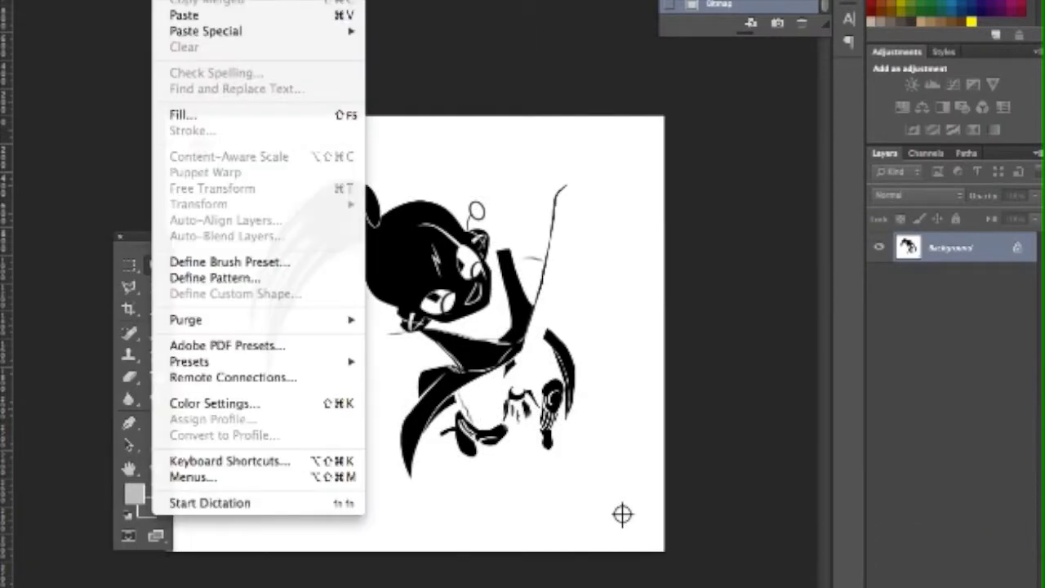
pyautogui.moveTo(133, 0)
pyautogui.click(184, 54)
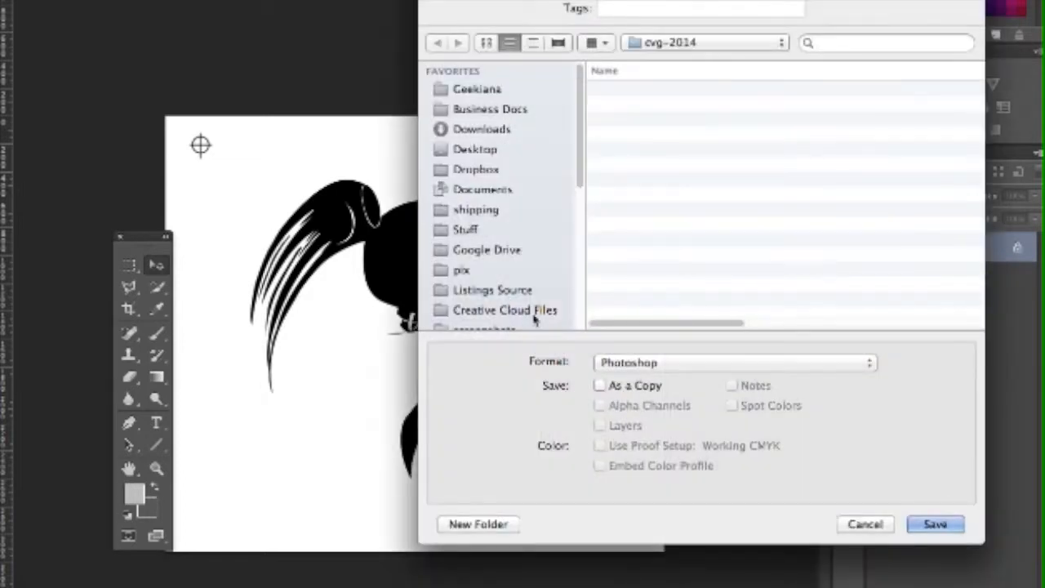
pyautogui.click(749, 362)
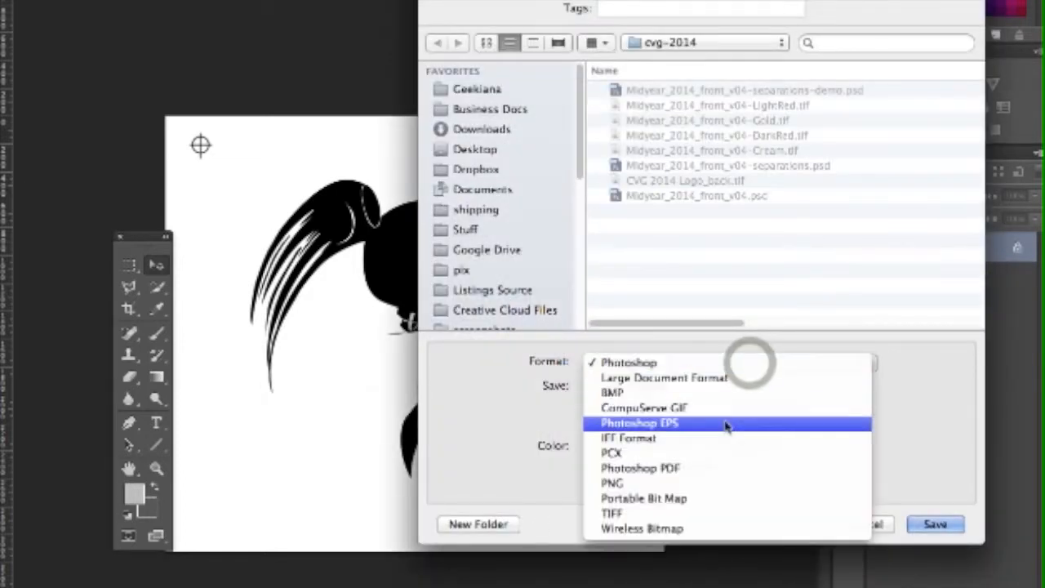
pyautogui.click(739, 513)
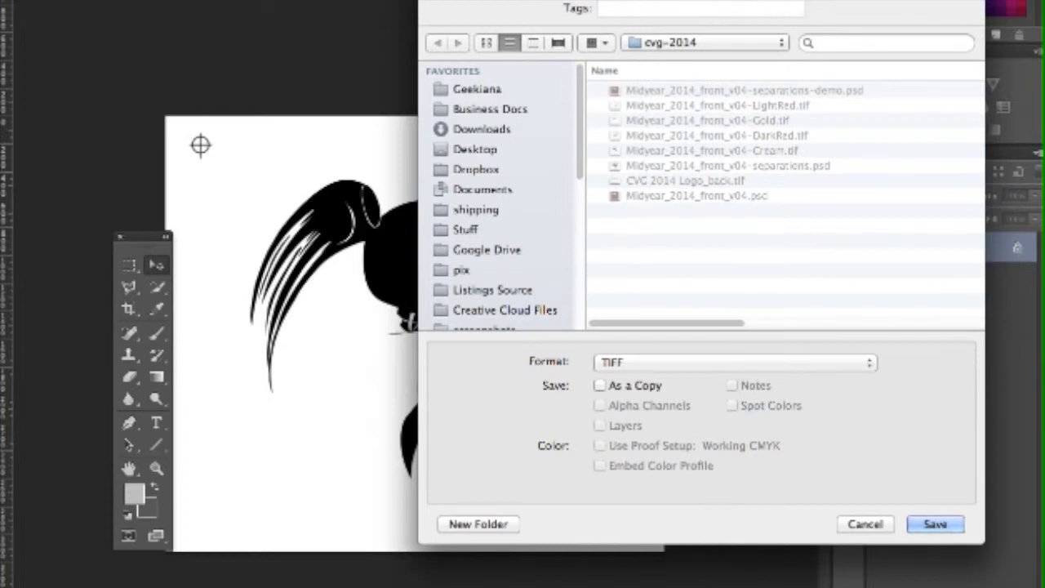
pyautogui.click(936, 525)
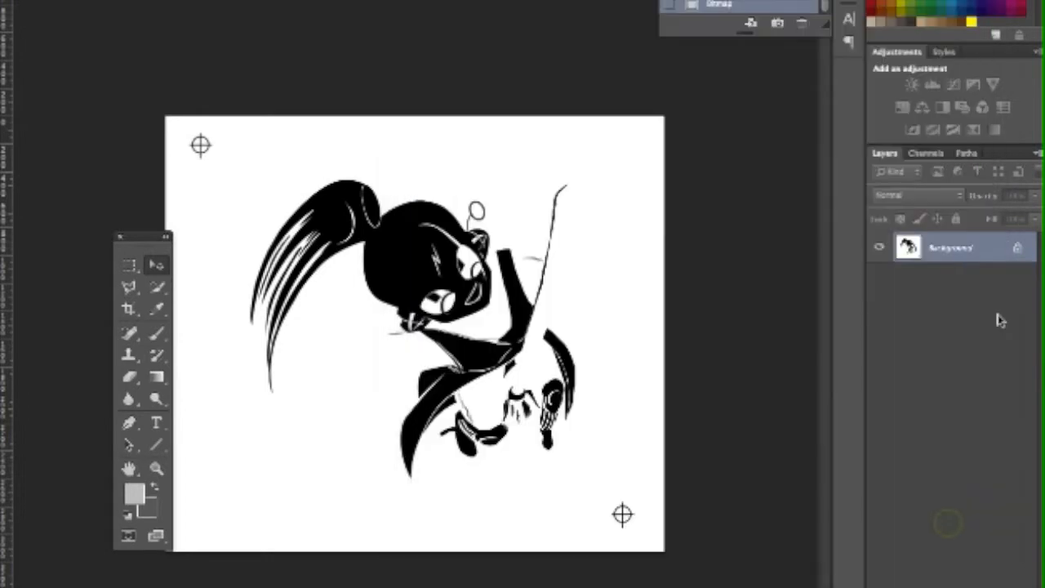
pyautogui.click(828, 92)
pyautogui.click(130, 0)
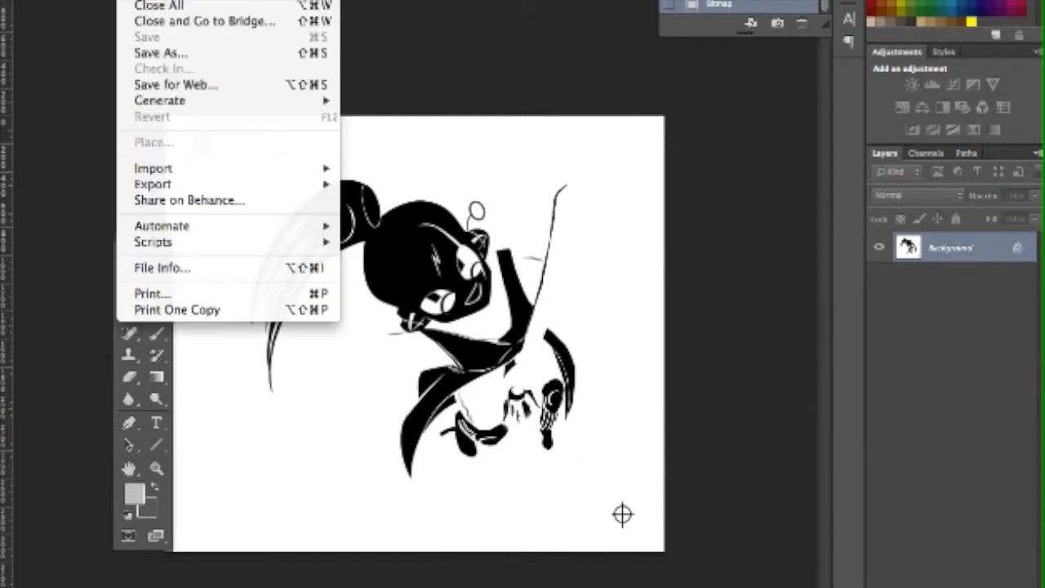
pyautogui.press('Escape')
pyautogui.click(130, 0)
pyautogui.moveTo(164, 0)
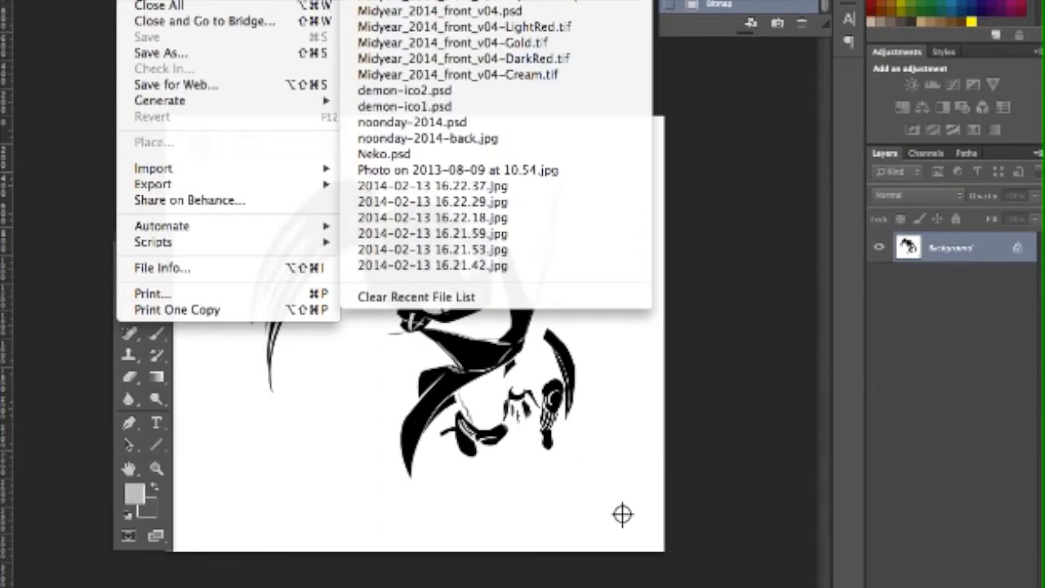
pyautogui.press('Escape')
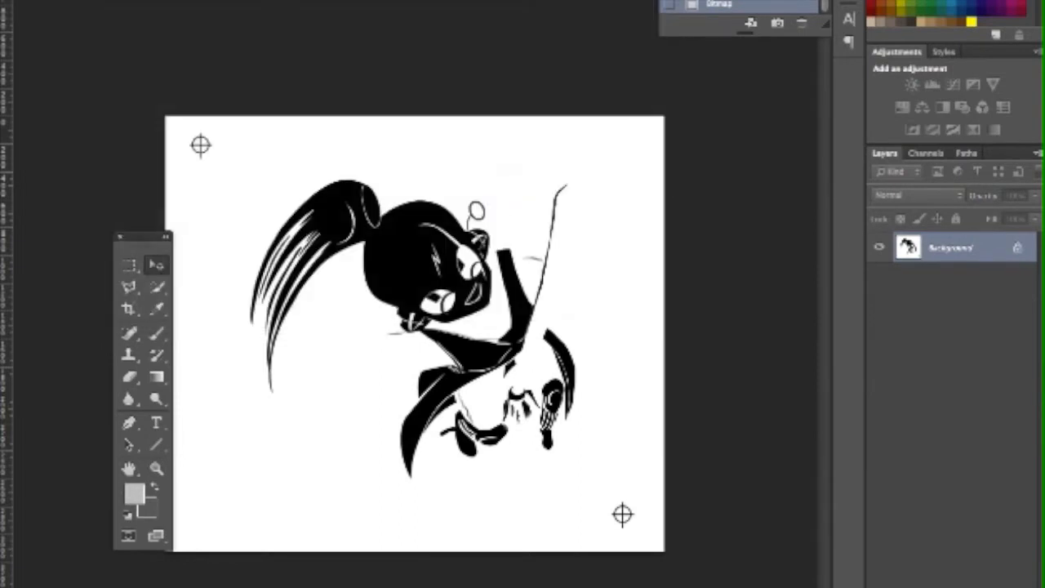